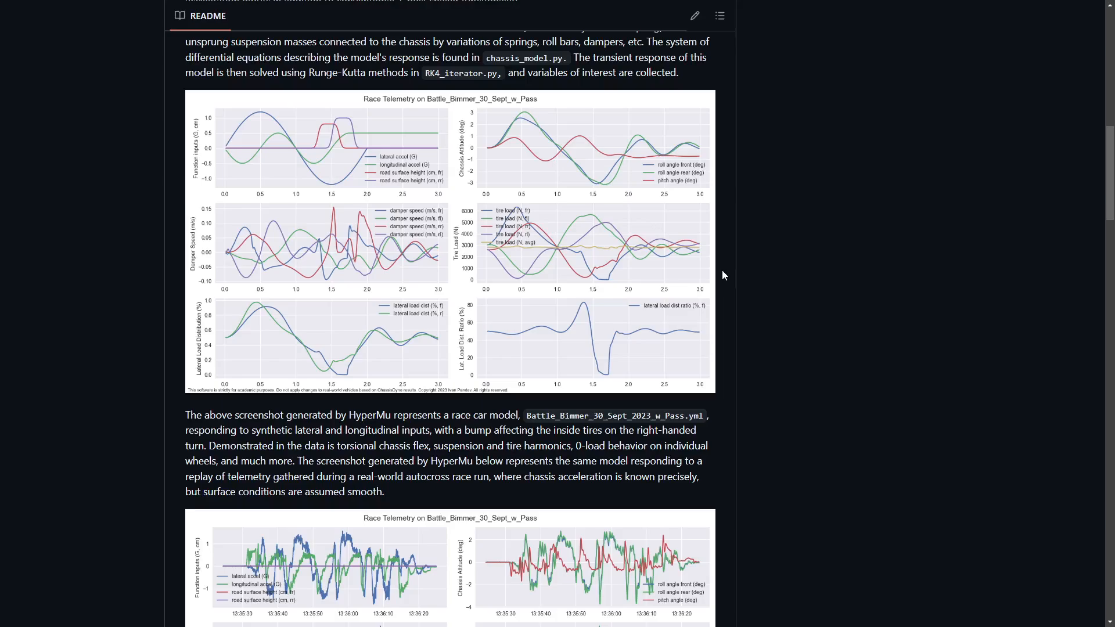
Step: Scroll the HyperMu README past the Race Telemetry charts to Roll Frequency Sweep, then return to VS Code
{"action": "scroll", "coordinate": [722, 275], "scroll_direction": "down", "scroll_amount": 3}
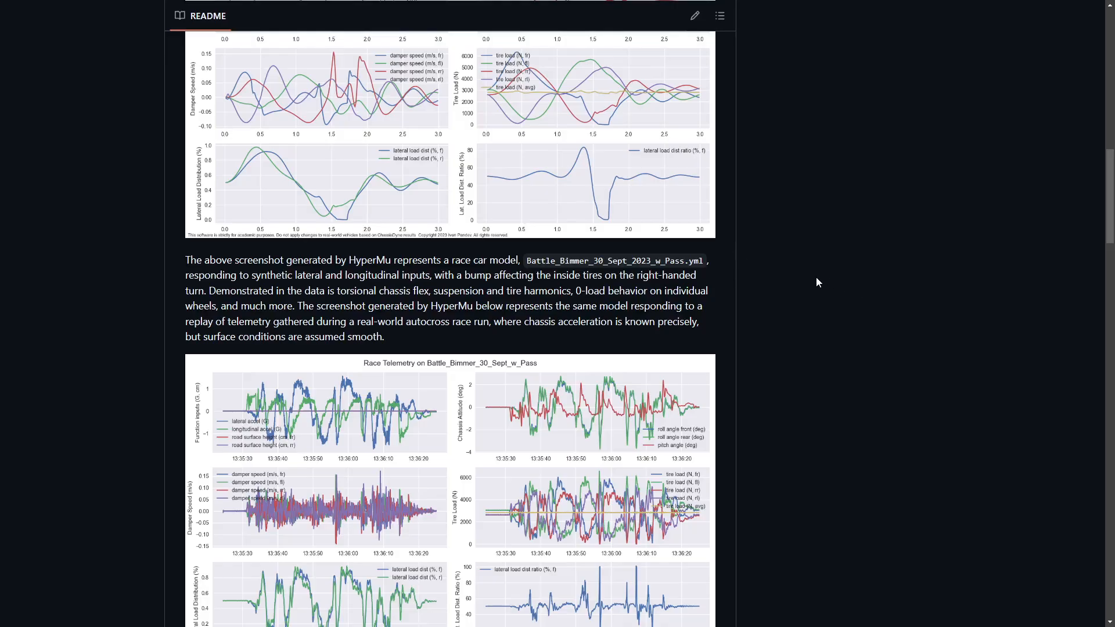
{"action": "scroll", "coordinate": [816, 278], "scroll_direction": "down", "scroll_amount": 5}
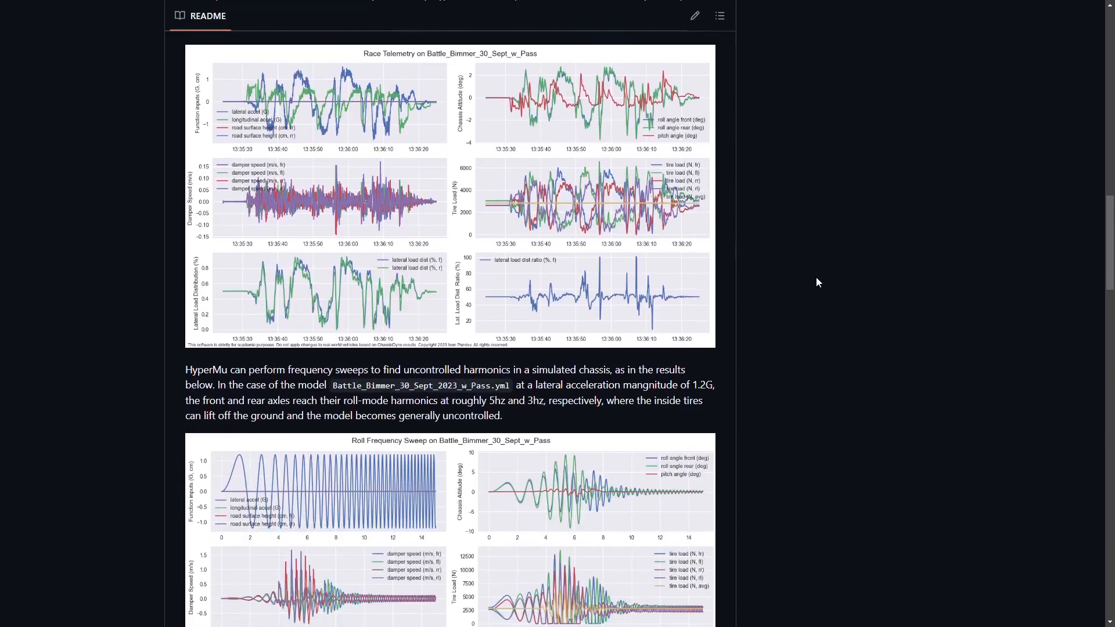
{"action": "scroll", "coordinate": [816, 282], "scroll_direction": "down", "scroll_amount": 3}
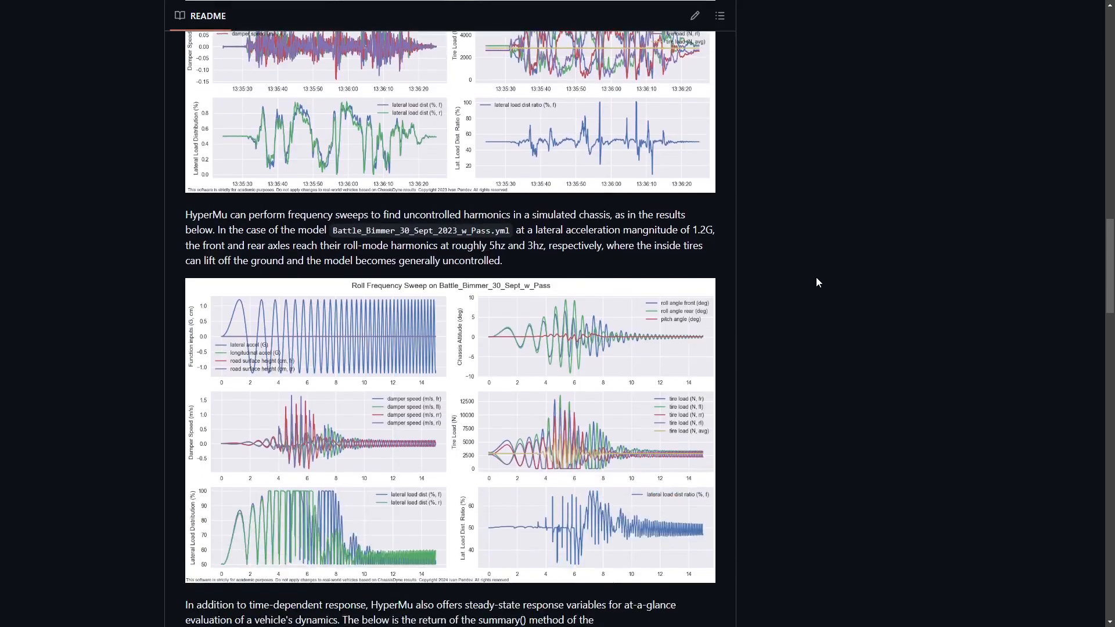
{"action": "key", "text": "alt+Tab"}
{"action": "key", "text": "alt+Tab"}
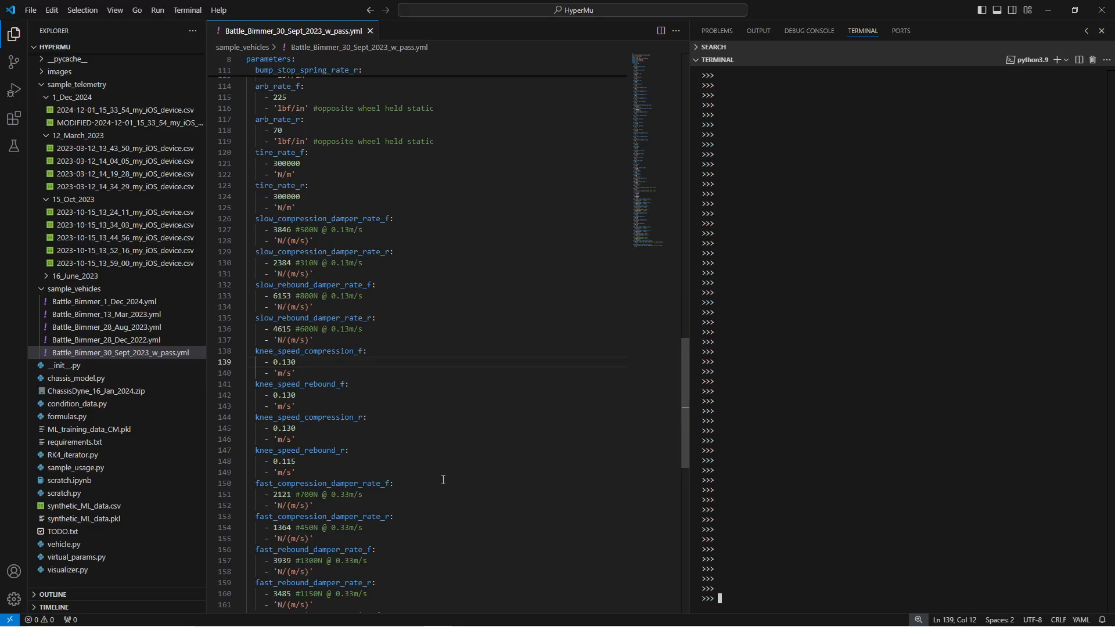
{"action": "scroll", "coordinate": [443, 479], "scroll_direction": "up", "scroll_amount": 9}
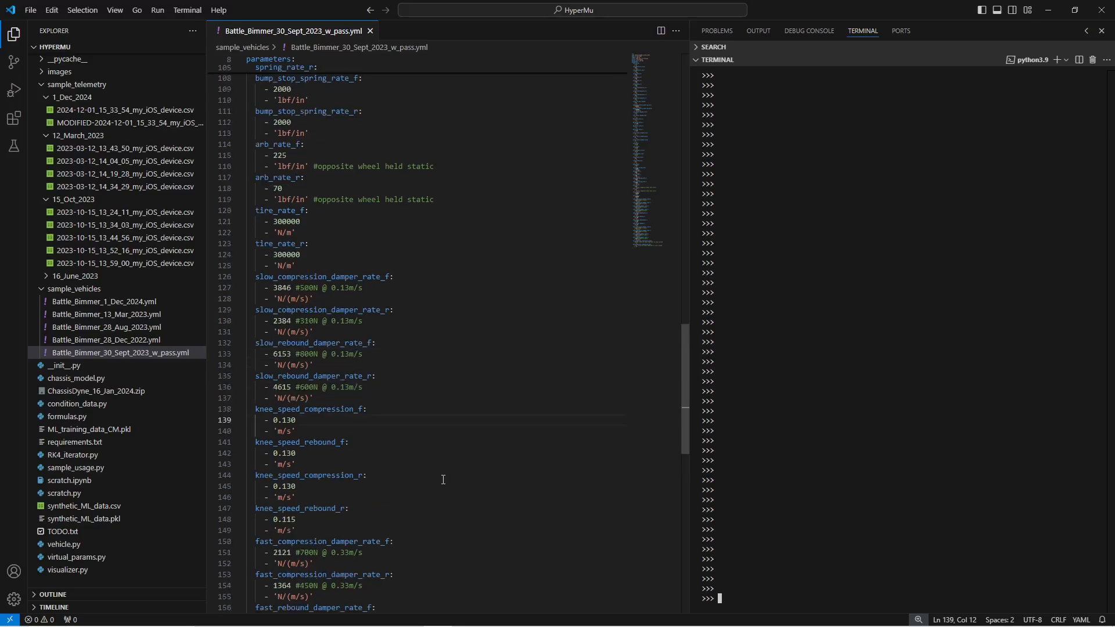
{"action": "scroll", "coordinate": [443, 480], "scroll_direction": "up", "scroll_amount": 20}
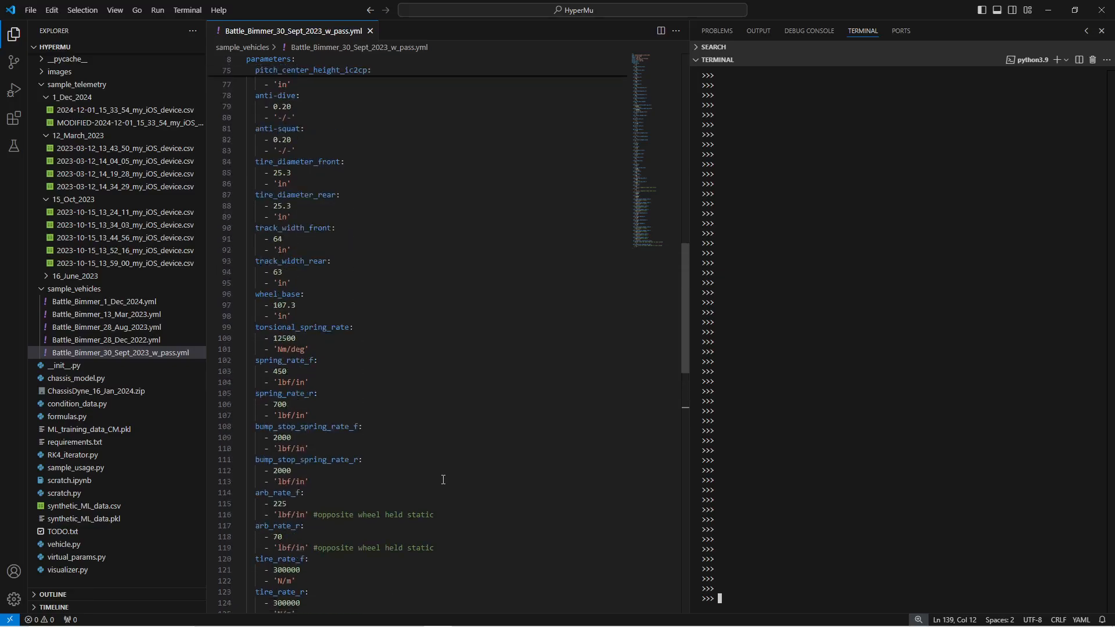
{"action": "scroll", "coordinate": [443, 480], "scroll_direction": "up", "scroll_amount": 7}
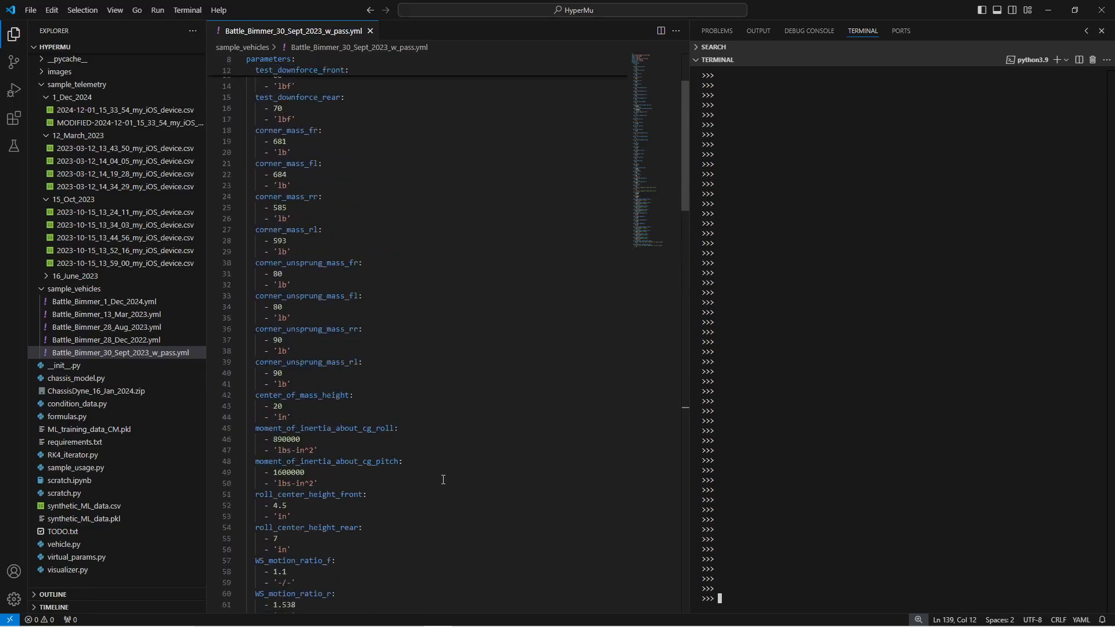
{"action": "scroll", "coordinate": [443, 477], "scroll_direction": "down", "scroll_amount": 10}
{"action": "scroll", "coordinate": [443, 477], "scroll_direction": "down", "scroll_amount": 20}
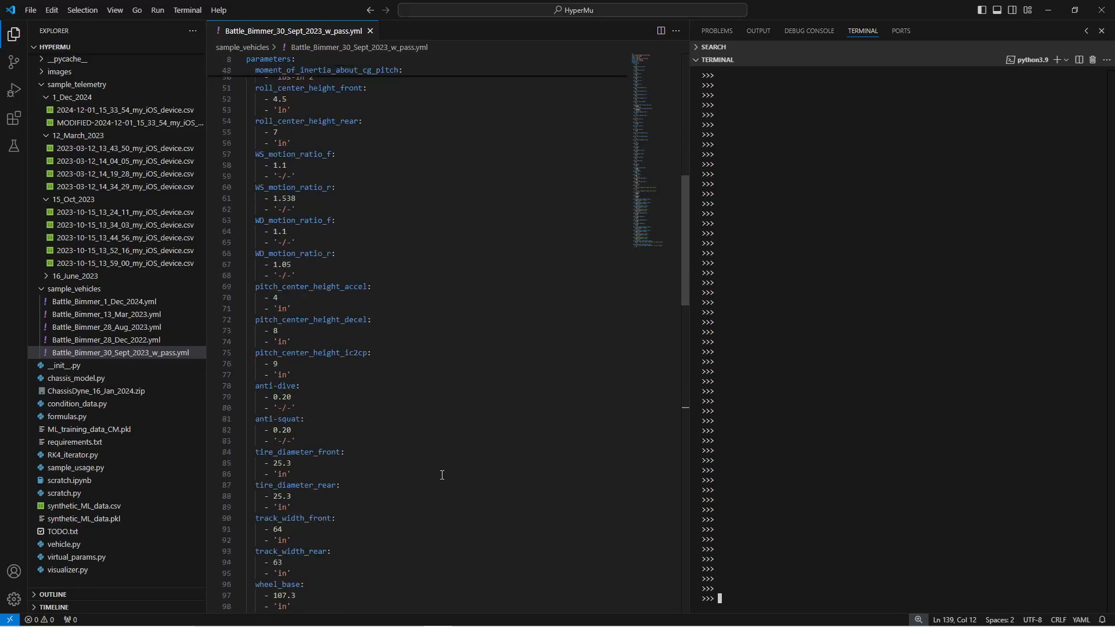
{"action": "scroll", "coordinate": [441, 475], "scroll_direction": "down", "scroll_amount": 6}
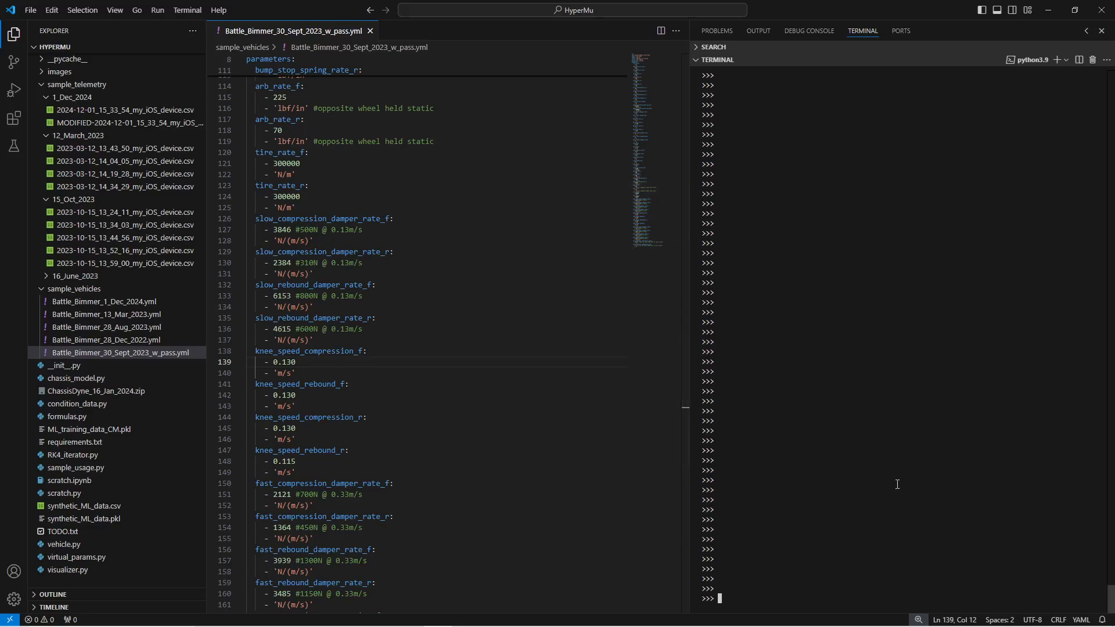
Step: Load Battle_Bimmer_30_Sept_2023_w_pass.yml as vehicle BB, answer Y to the safety warning, and recall BB.plot_shaker_basics()
{"action": "type", "text": "BB = HyperMuVehicle(r'sample_vehicles\\\\Battle_Bimmer_30_Sept_2023_w_pass.yml')"}
{"action": "key", "text": "Return"}
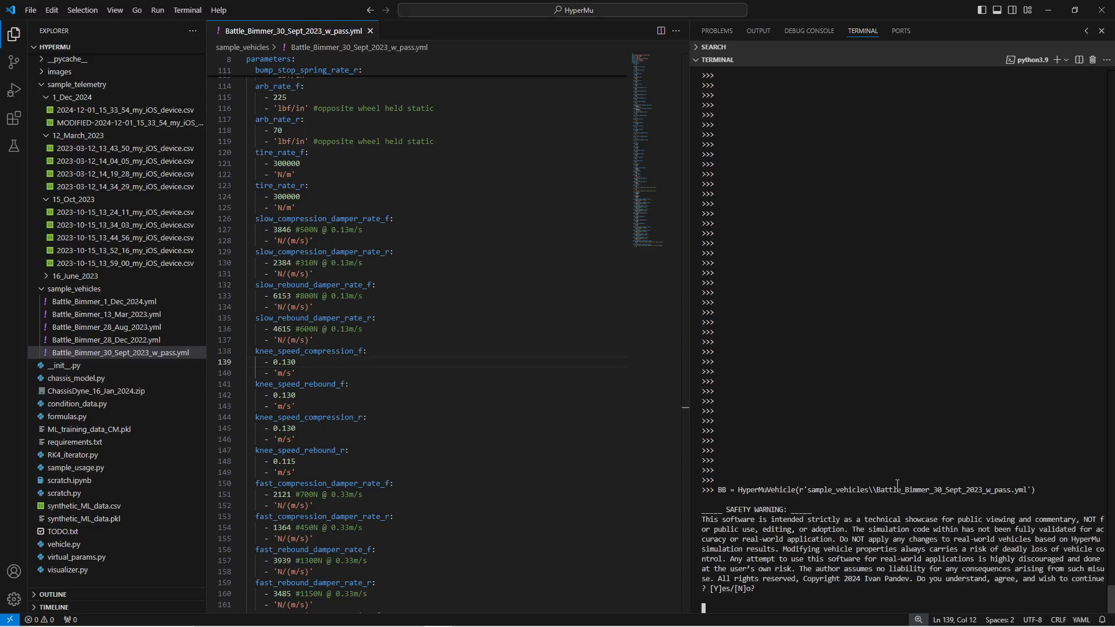
{"action": "type", "text": "Y"}
{"action": "key", "text": "Return"}
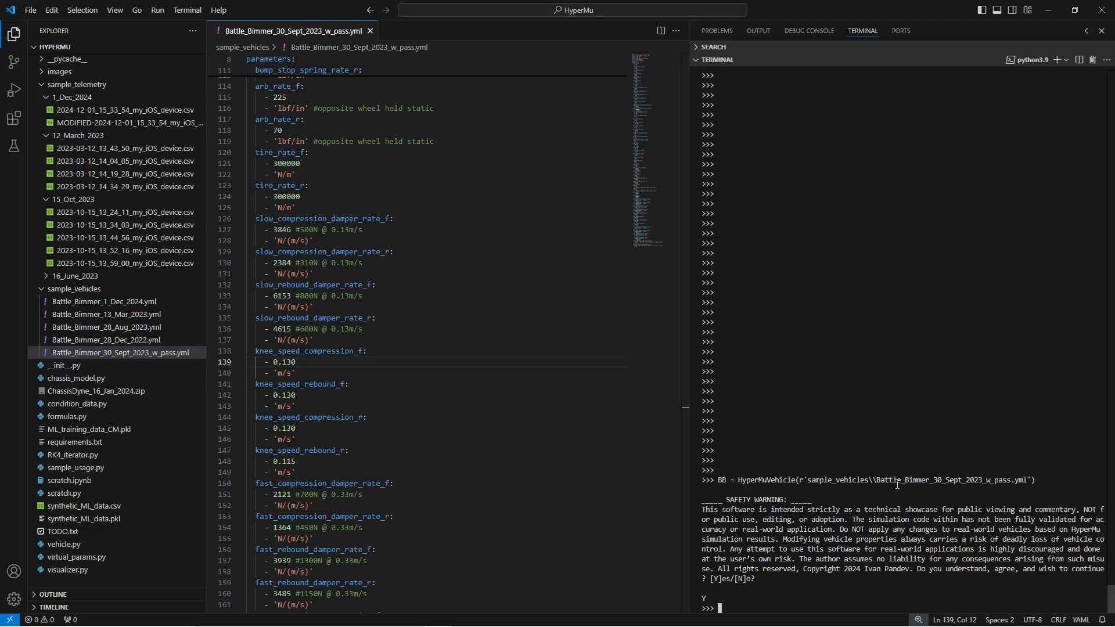
{"action": "key", "text": "Return"}
{"action": "key", "text": "Return"}
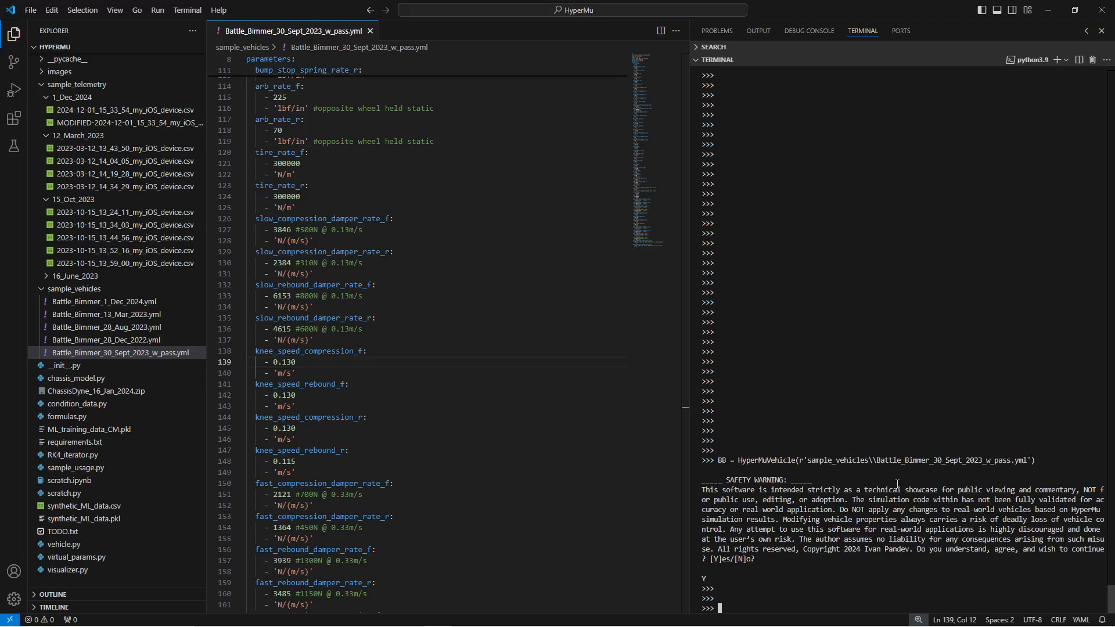
{"action": "key", "text": "Up"}
{"action": "key", "text": "Up"}
{"action": "key", "text": "Up"}
{"action": "key", "text": "Up"}
{"action": "key", "text": "Up"}
{"action": "key", "text": "Up"}
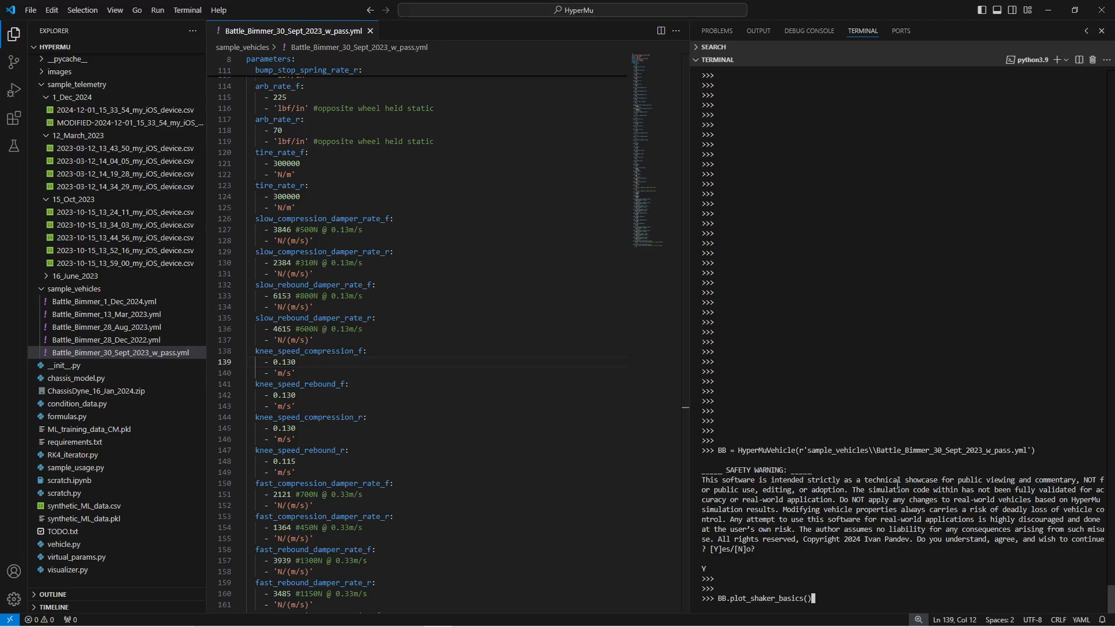
Step: Run BB.plot_shaker_basics(), review the G-Force Replay figure for Battle_Bimmer_30_Sept_w_Pass, then close it
{"action": "key", "text": "Return"}
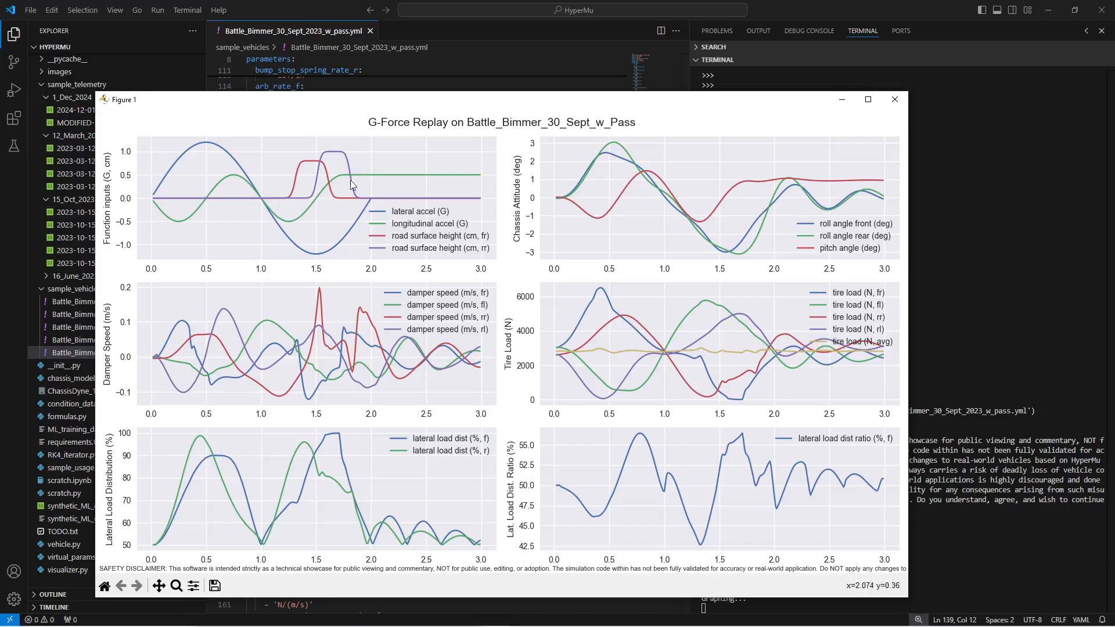
{"action": "left_click_drag", "start_coordinate": [741, 105], "coordinate": [835, 92]}
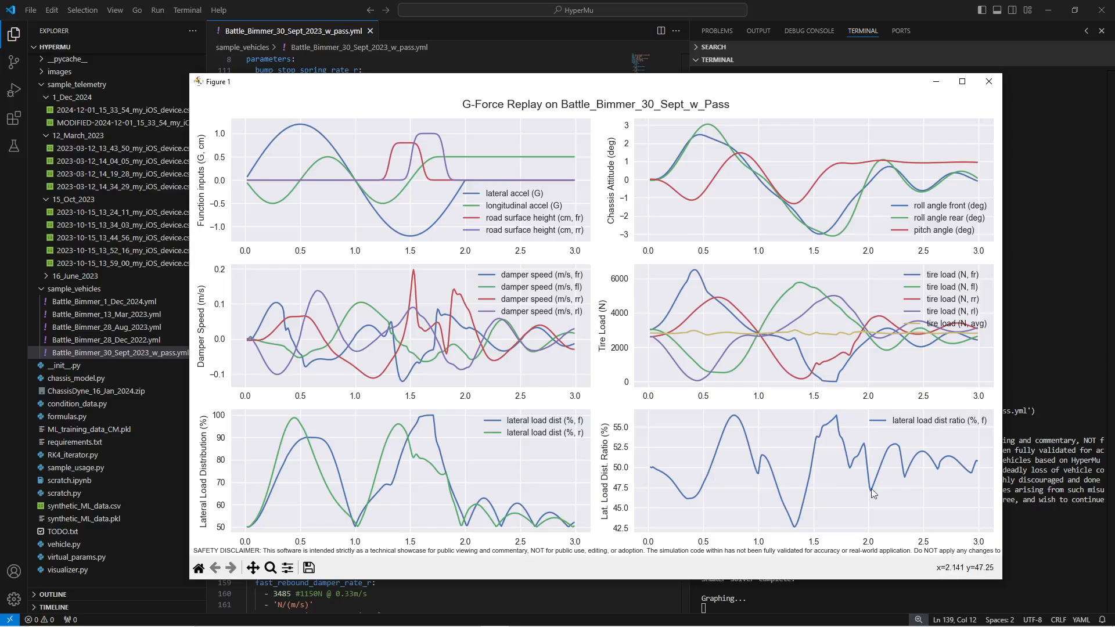
{"action": "left_click", "coordinate": [988, 81]}
Step: Rerun BB.plot_shaker_basics with replay_src = 'roll_frequency_sweep' from command history
{"action": "key", "text": "Return"}
{"action": "key", "text": "Return"}
{"action": "key", "text": "Up"}
{"action": "key", "text": "Up"}
{"action": "key", "text": "Up"}
{"action": "key", "text": "Up"}
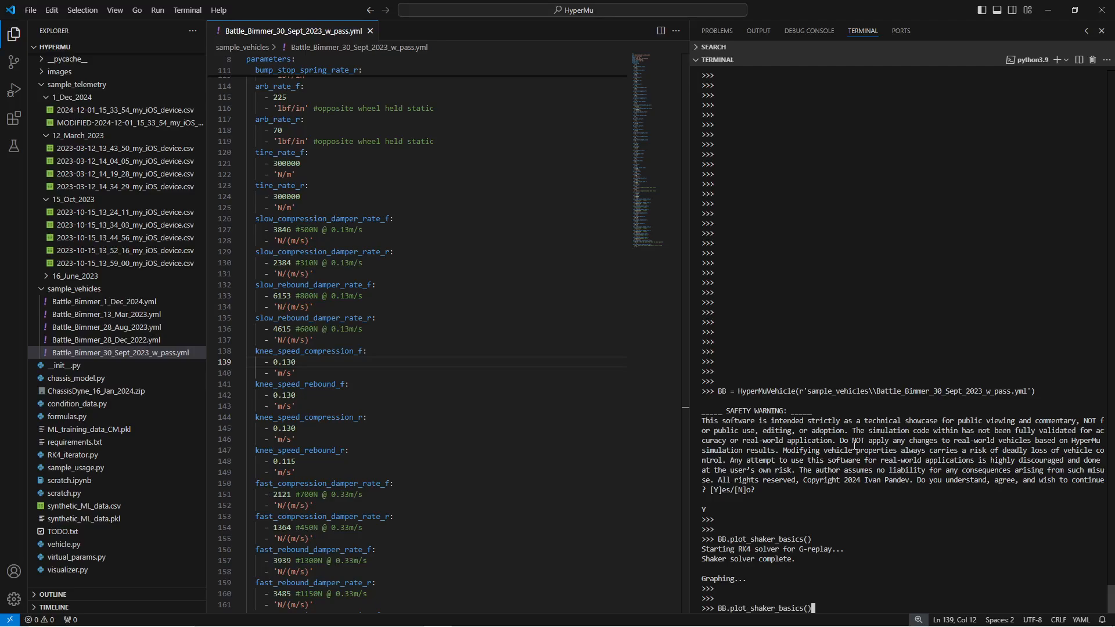
{"action": "key", "text": "Up"}
{"action": "key", "text": "Up"}
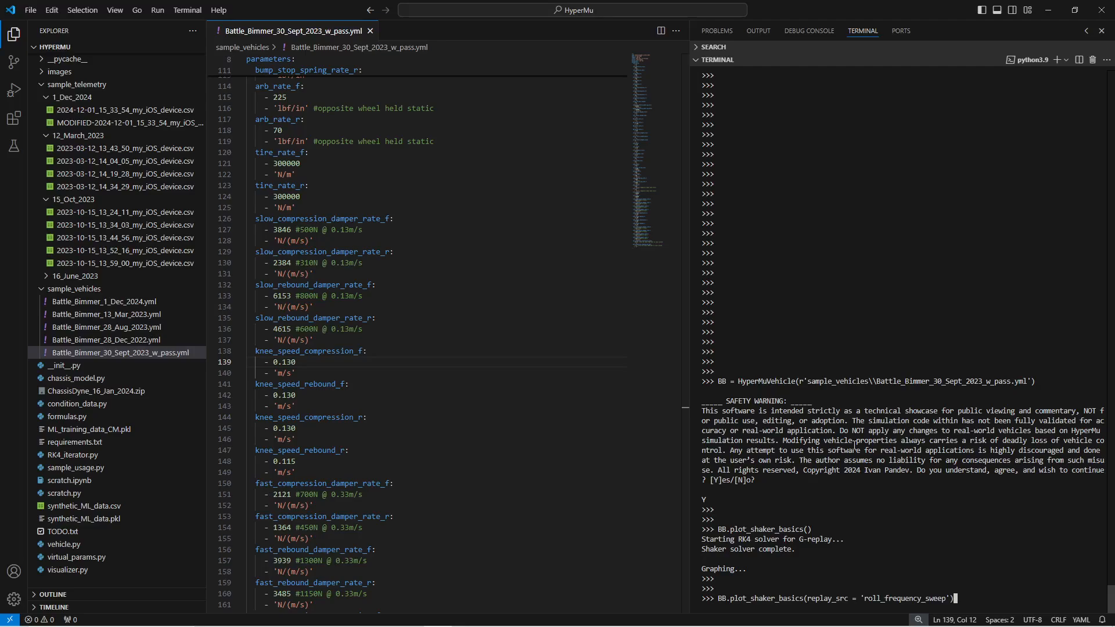
{"action": "key", "text": "Return"}
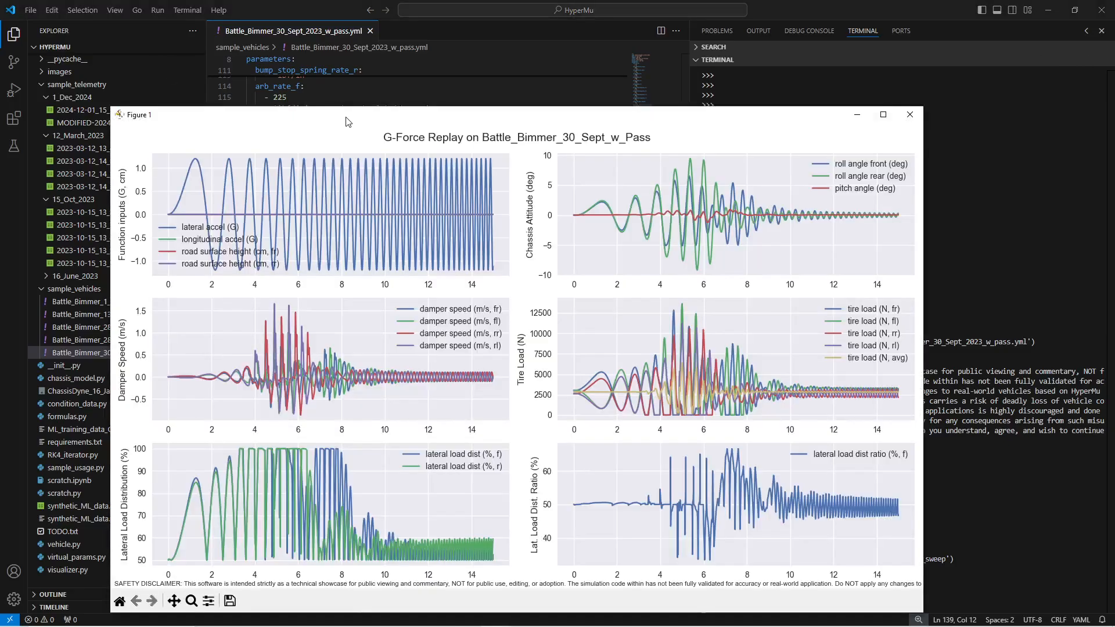
Step: Move the roll frequency sweep figure into full view, review its subplots, then close it
{"action": "left_click_drag", "start_coordinate": [347, 122], "coordinate": [398, 85]}
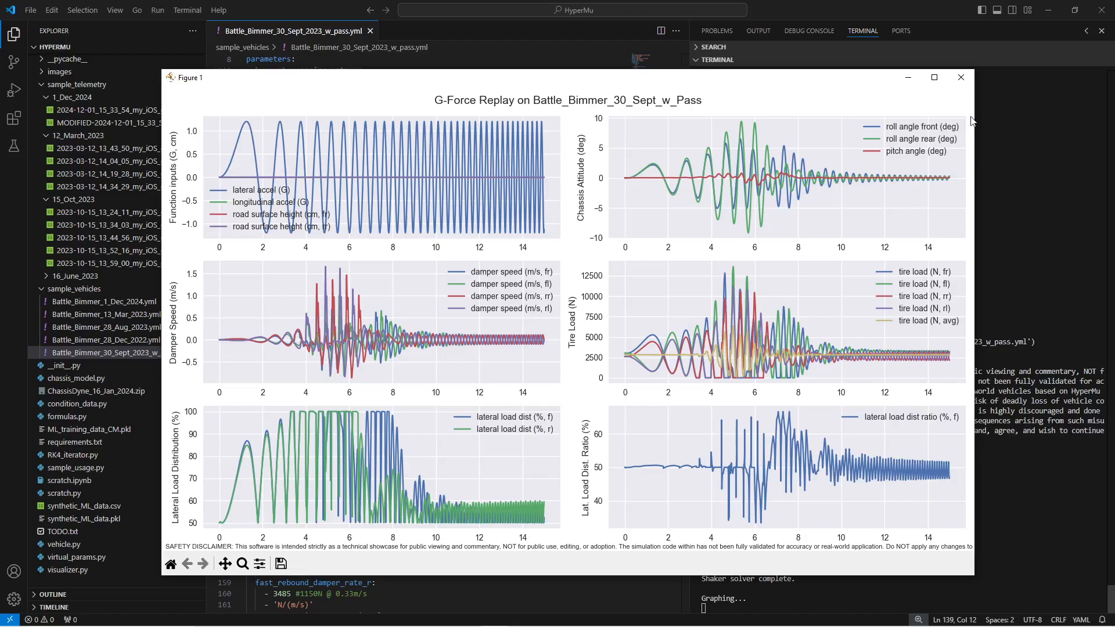
{"action": "left_click", "coordinate": [960, 77]}
Step: Rerun the shaker replay on the 2023-10-15_13_34_03 telemetry log with 10 ms smoothing
{"action": "key", "text": "Return"}
{"action": "key", "text": "Return"}
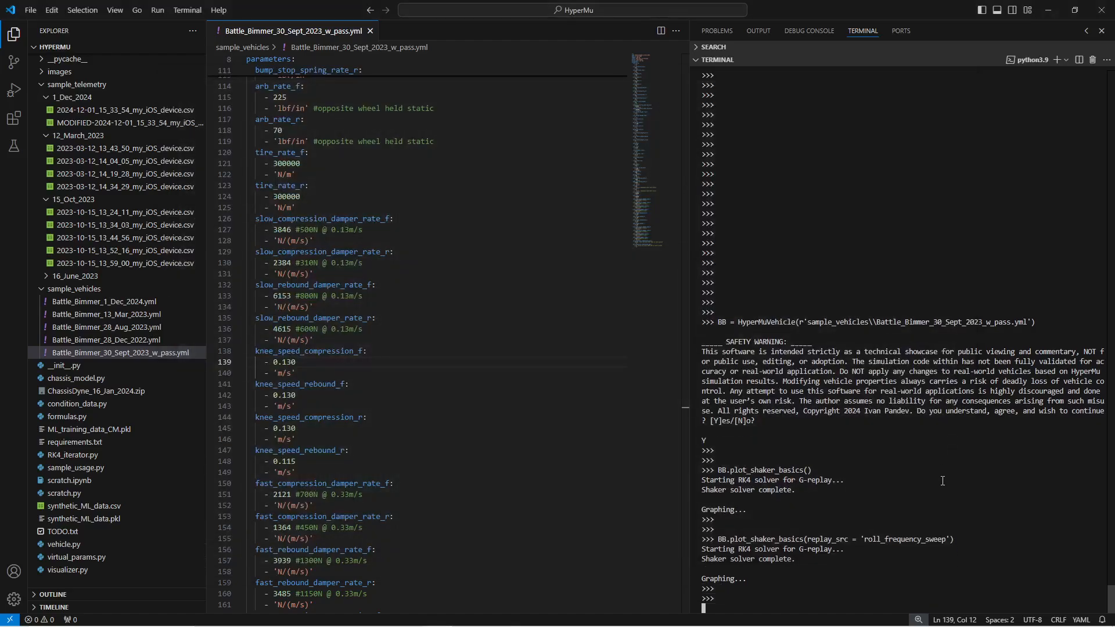
{"action": "type", "text": "BB.correlation_rollPitchRate(replay_src = r'sample_telemetry\\\\15_Oct_2023\\\\2023-10-15_13_34_03_my_iOS_device.csv', smoothing_window_size_ms = 750)"}
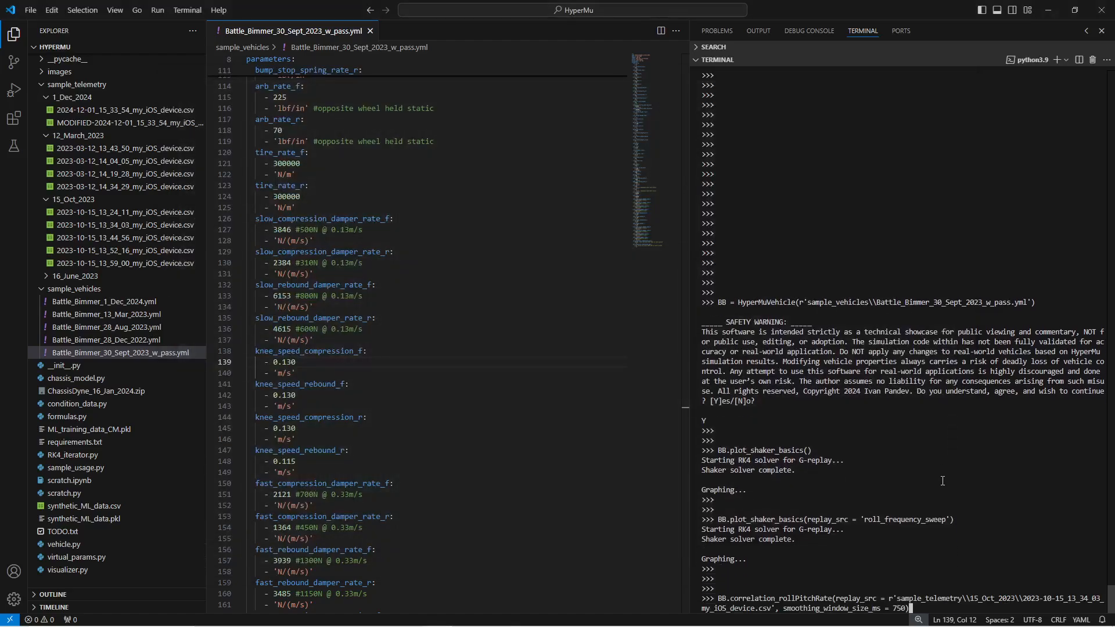
{"action": "key", "text": "Up"}
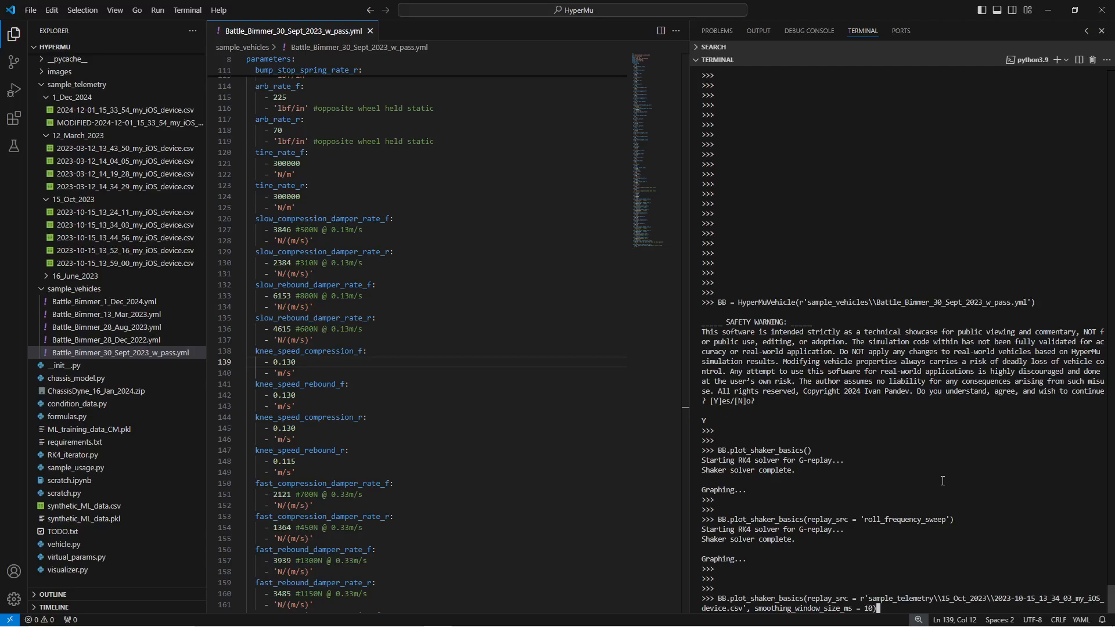
{"action": "key", "text": "Return"}
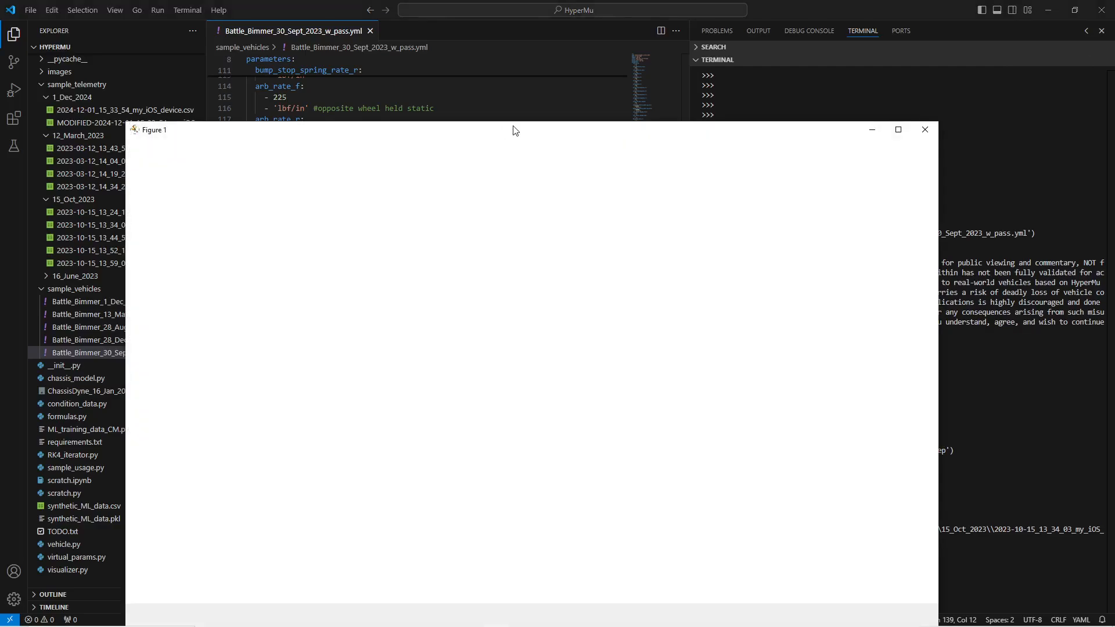
{"action": "left_click_drag", "start_coordinate": [514, 137], "coordinate": [566, 98]}
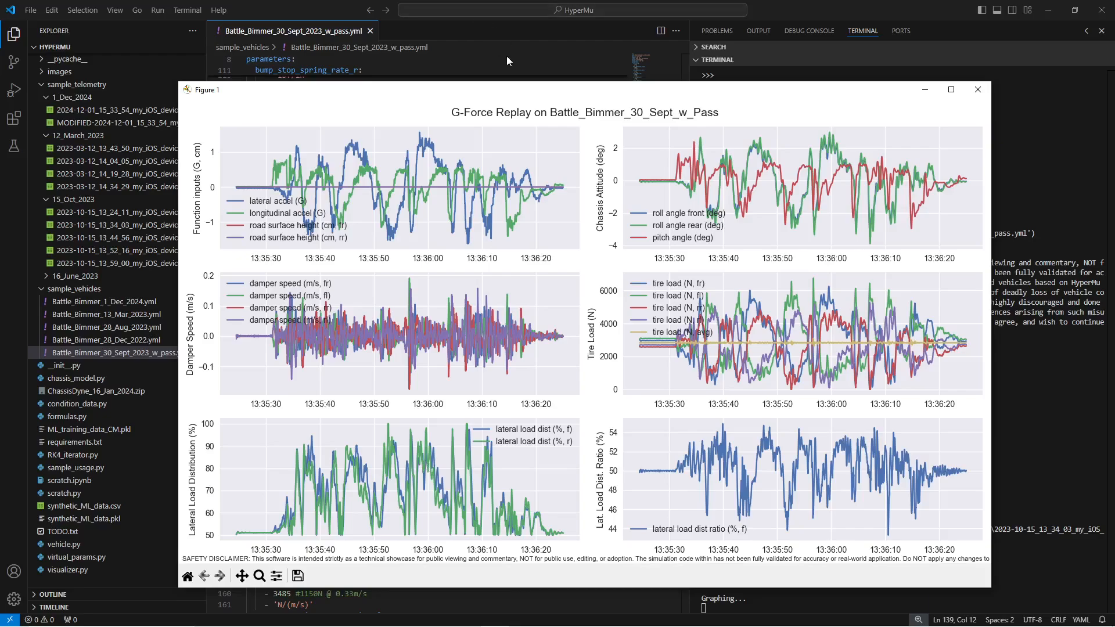
Step: Close the replay figure and run BB.correlation_rollPitchRate on the same log with 750 ms smoothing
{"action": "left_click", "coordinate": [983, 91]}
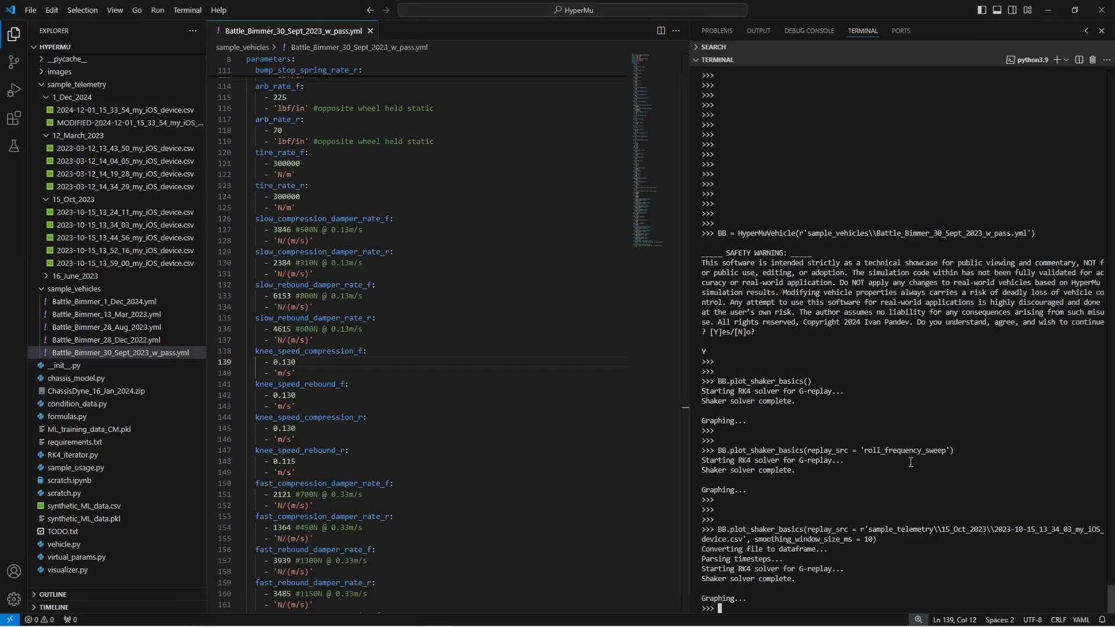
{"action": "key", "text": "Return"}
{"action": "key", "text": "Return"}
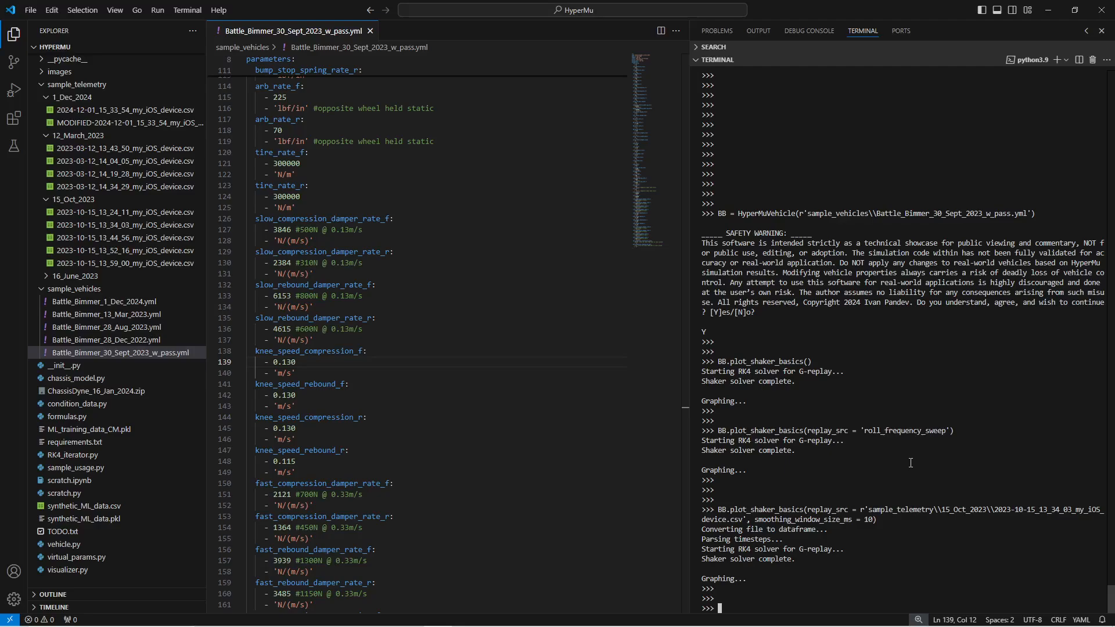
{"action": "key", "text": "Up"}
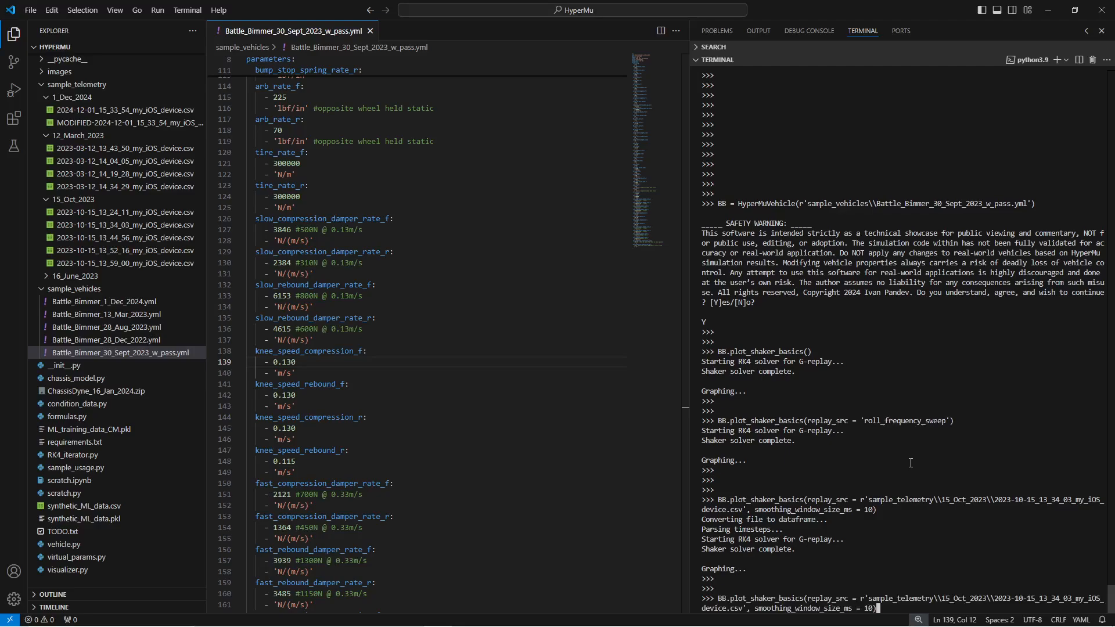
{"action": "key", "text": "Up"}
{"action": "key", "text": "Up"}
{"action": "key", "text": "Up"}
{"action": "key", "text": "Up"}
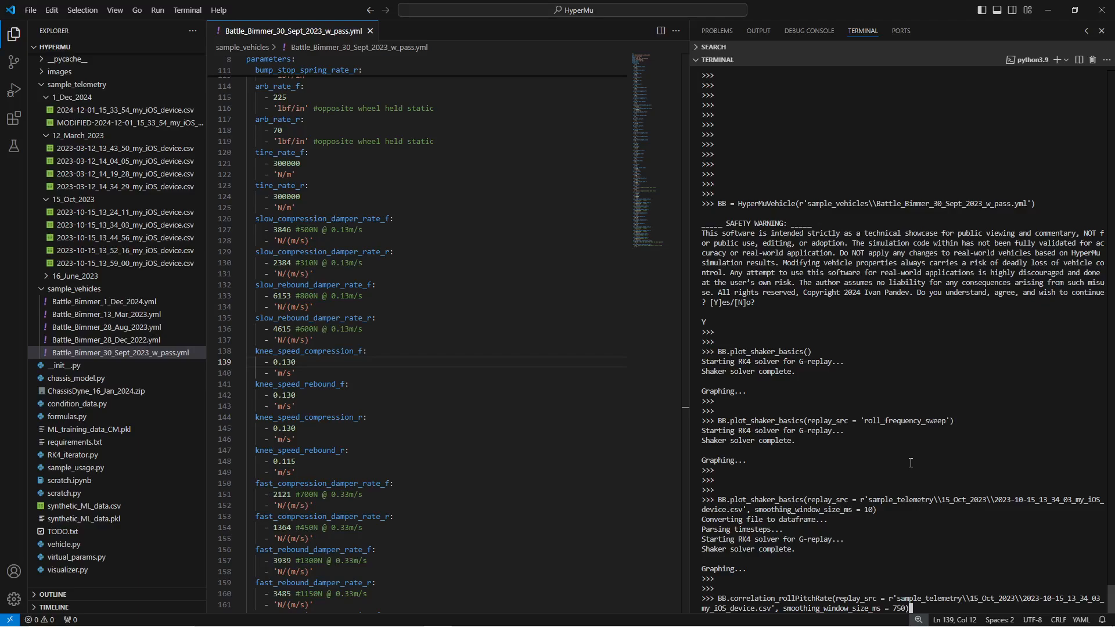
{"action": "key", "text": "Return"}
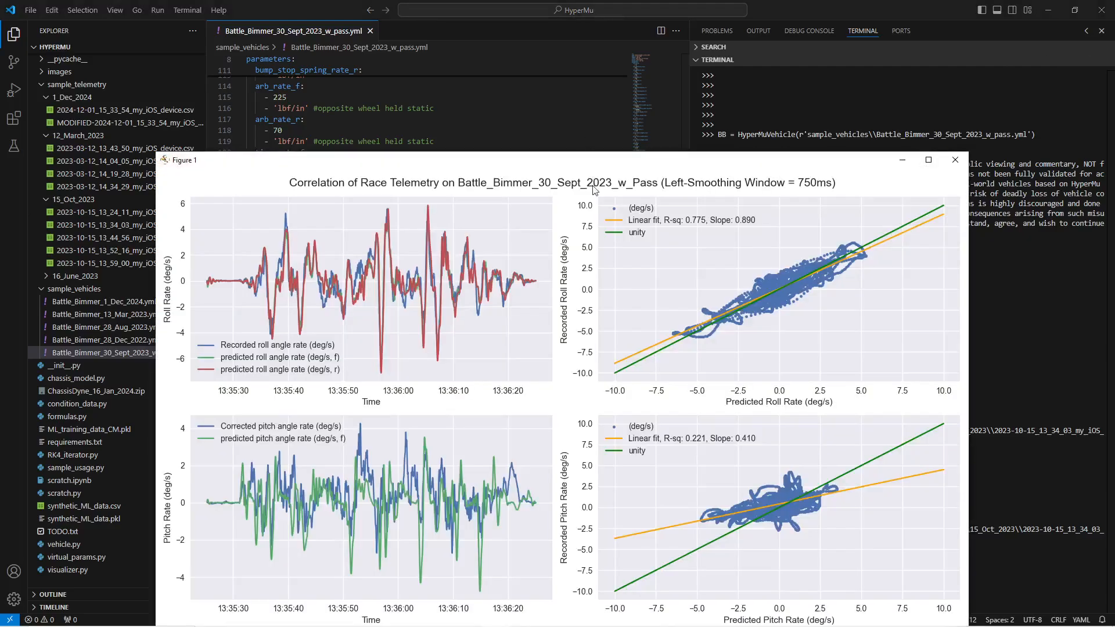
Step: Bring the correlation figure (roll R-sq 0.775, pitch R-sq 0.221) into full view, then switch to the browser
{"action": "left_click_drag", "start_coordinate": [604, 168], "coordinate": [615, 96]}
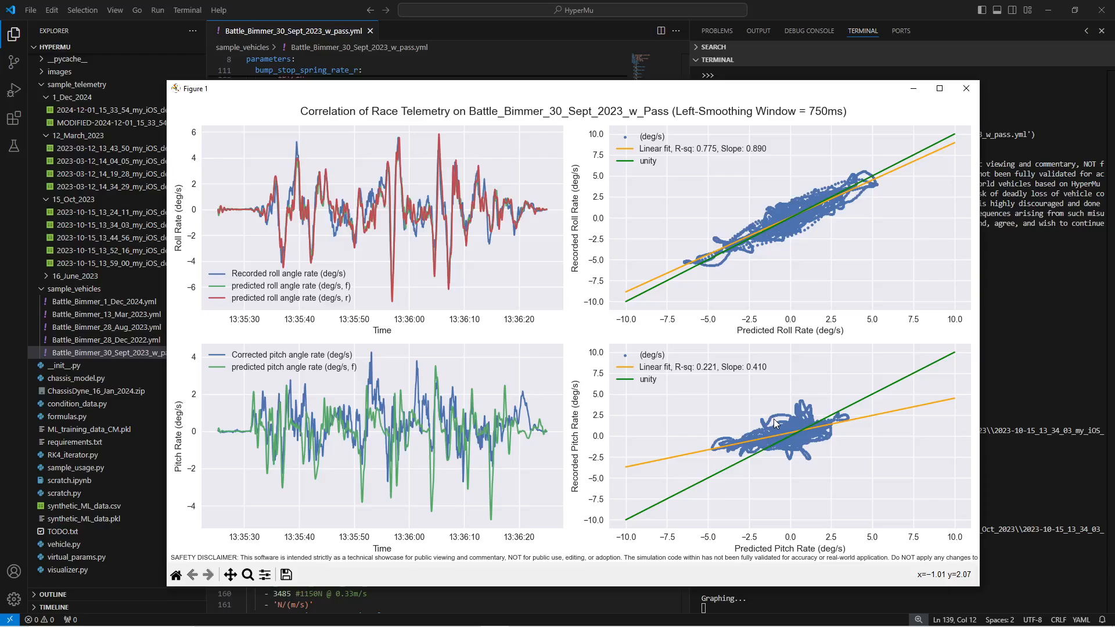
{"action": "key", "text": "alt+Tab"}
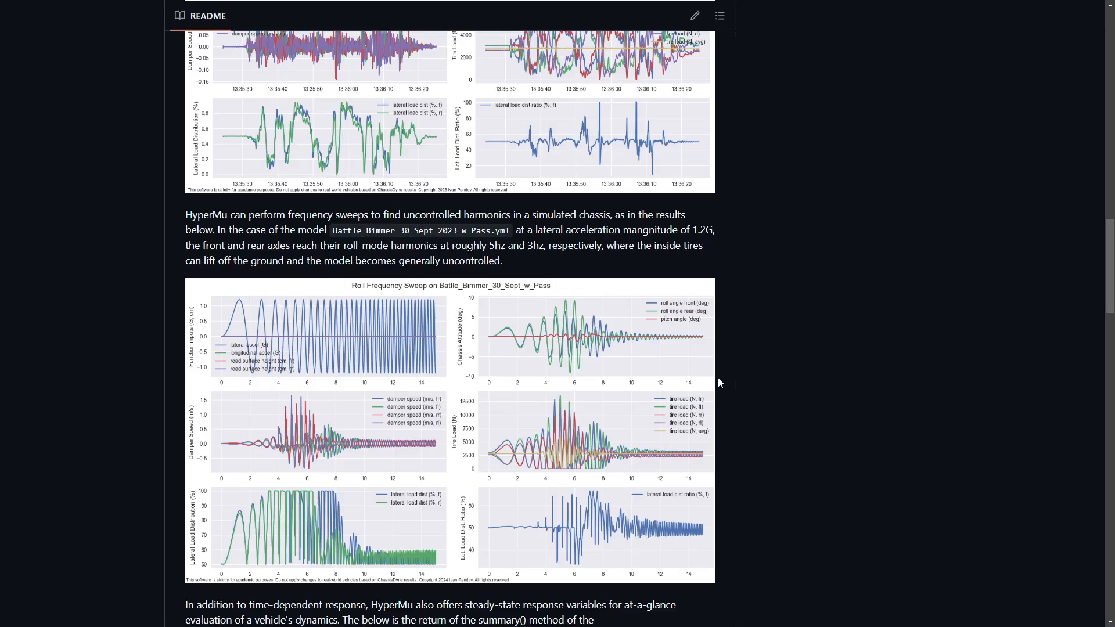
Step: Scroll the HyperMu README back up to its title and safety disclaimer
{"action": "scroll", "coordinate": [719, 378], "scroll_direction": "up", "scroll_amount": 5}
{"action": "scroll", "coordinate": [719, 379], "scroll_direction": "up", "scroll_amount": 5}
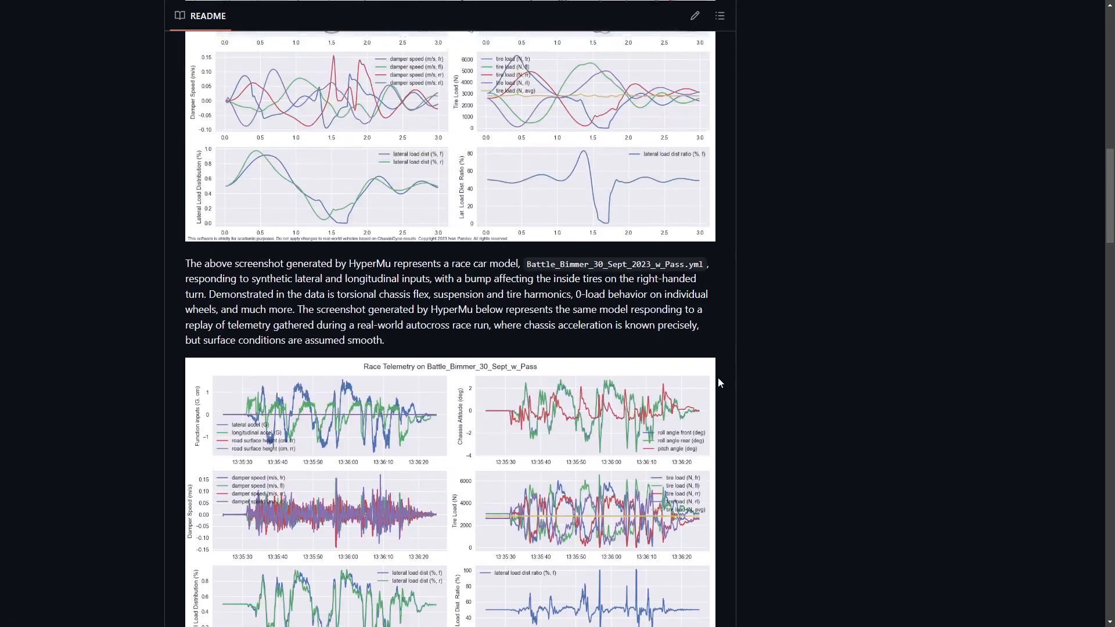
{"action": "scroll", "coordinate": [719, 382], "scroll_direction": "up", "scroll_amount": 1}
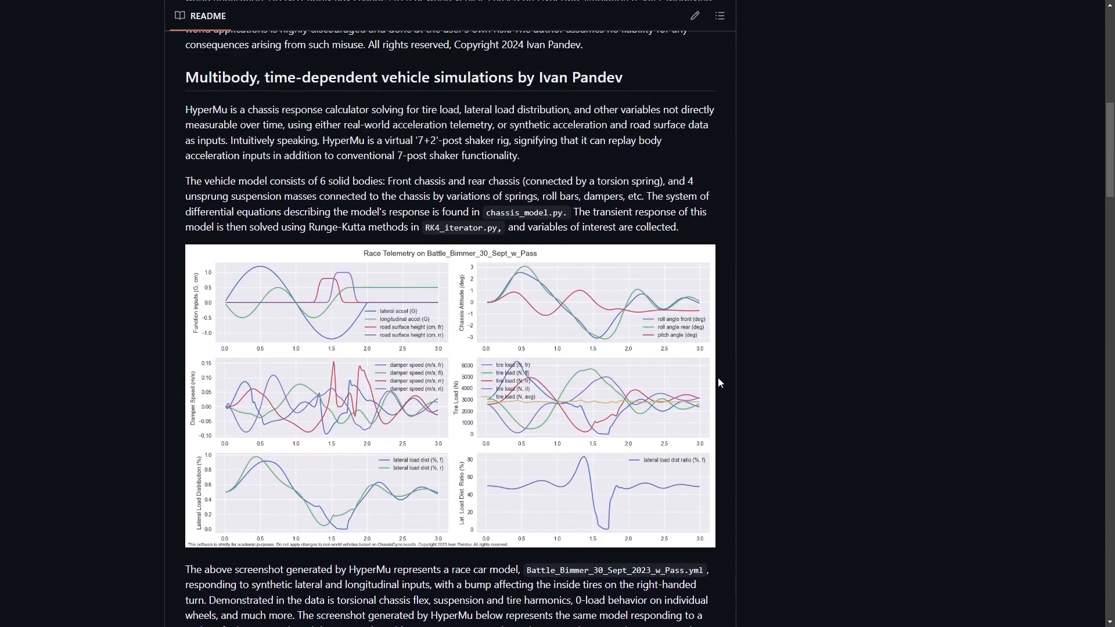
{"action": "scroll", "coordinate": [719, 382], "scroll_direction": "up", "scroll_amount": 2}
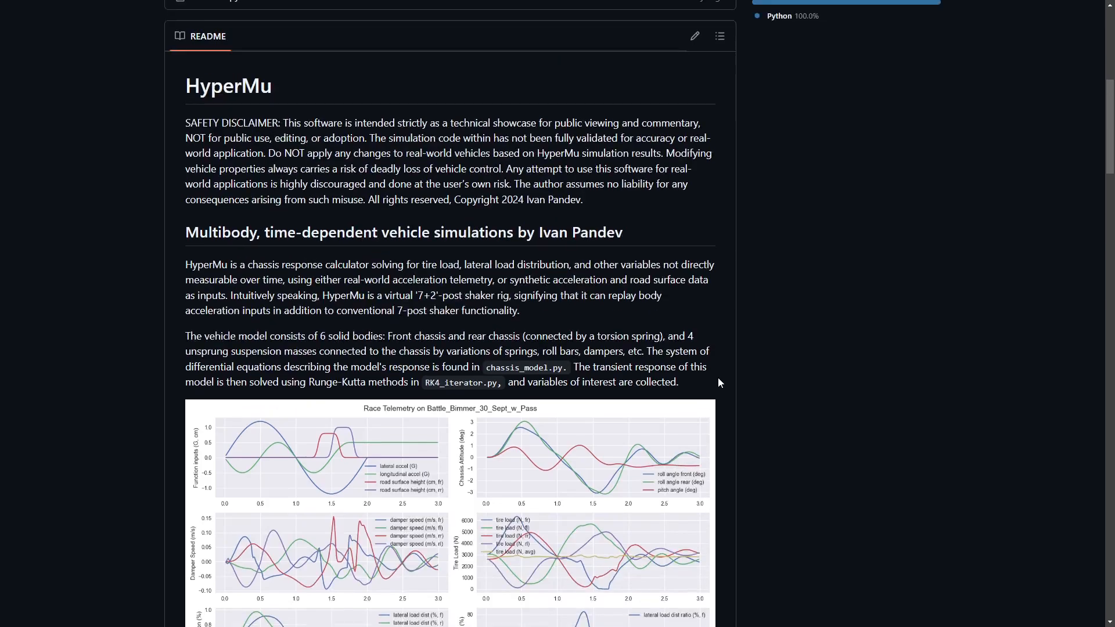